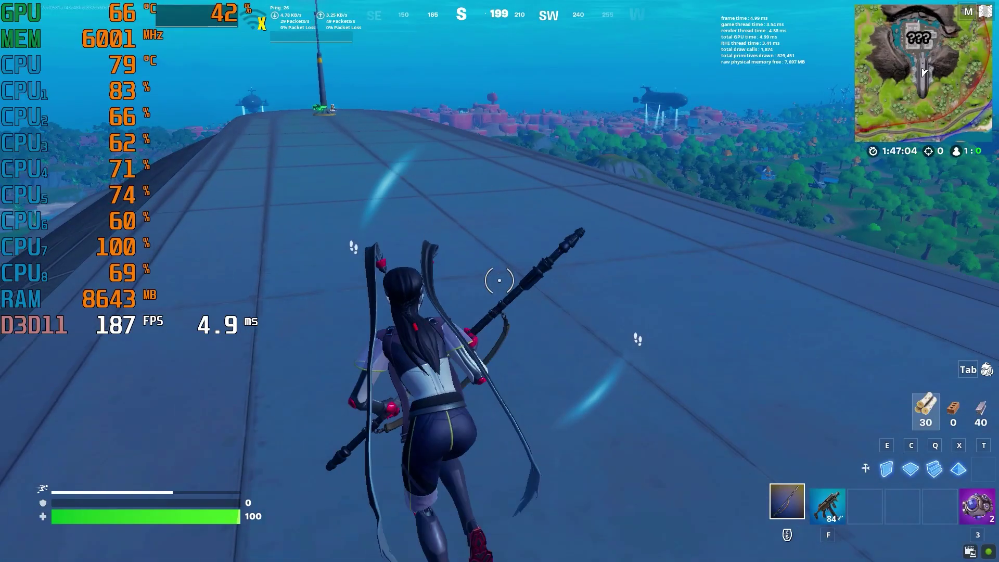
- Sprint along the roof to the antenna and pick up the Striker Burst Rifle
{"action": "key", "text": "w"}
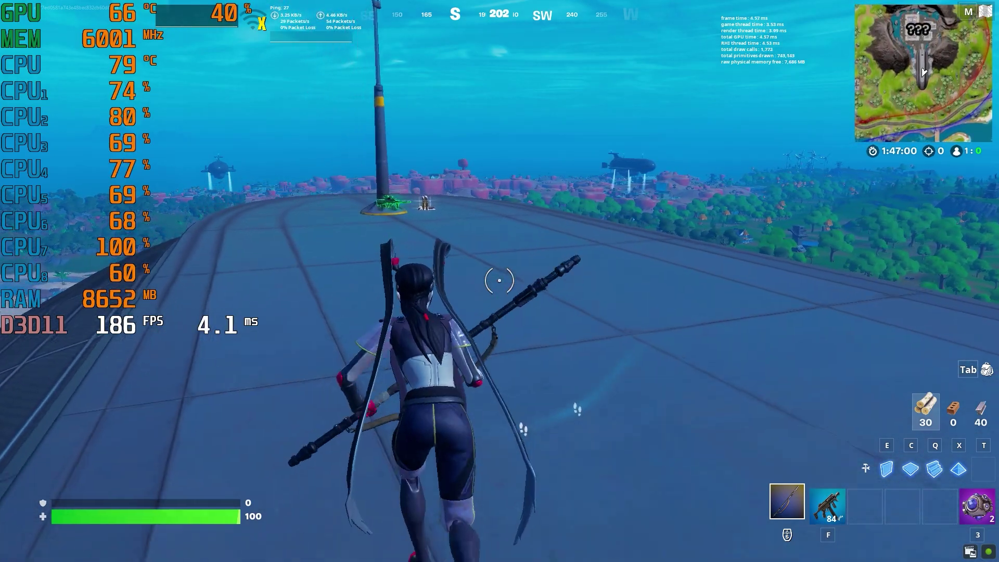
{"action": "key", "text": "shift"}
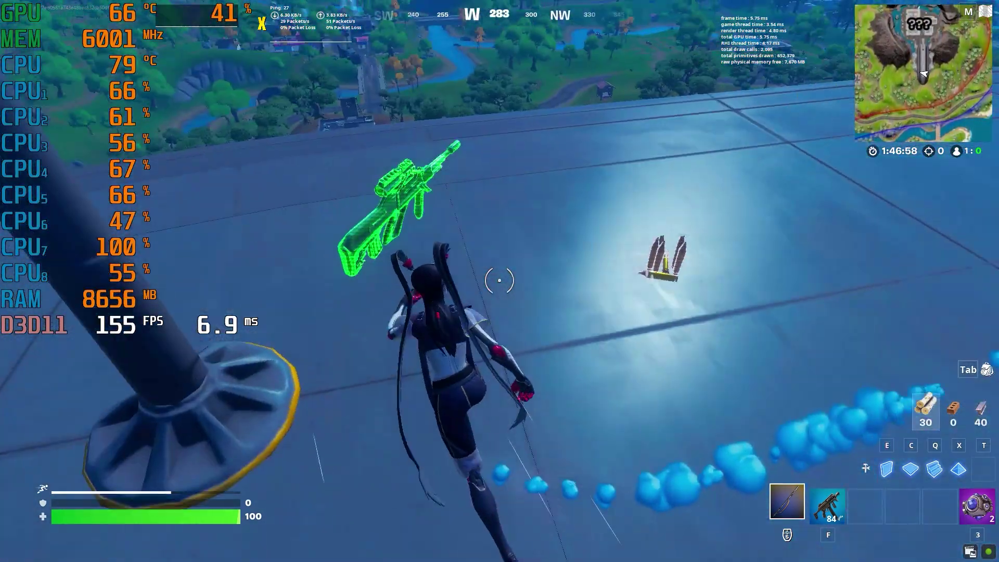
{"action": "key", "text": "e"}
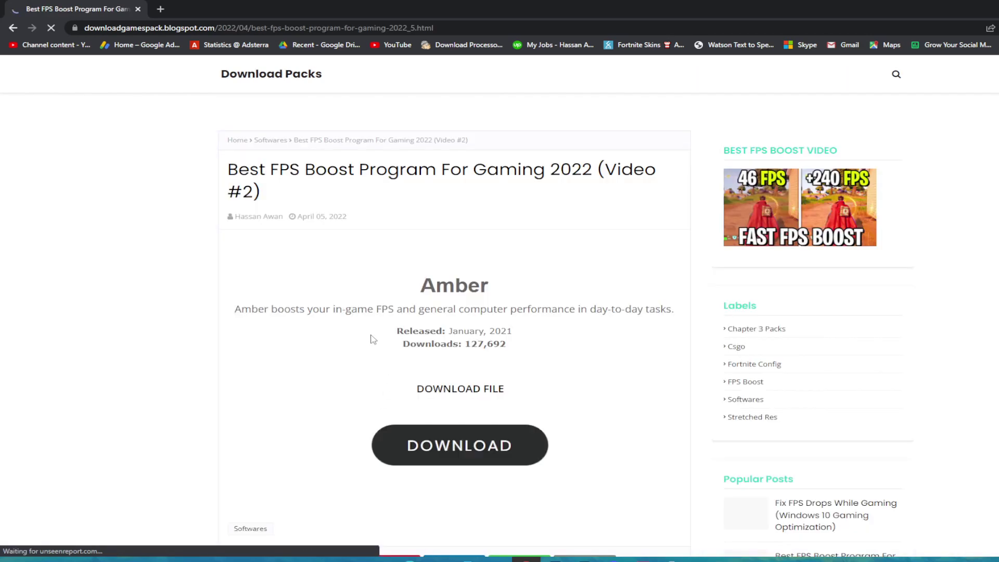
- Scroll down the Video #2 post to the Amber DOWNLOAD button
{"action": "scroll", "coordinate": [401, 212], "scroll_direction": "down", "scroll_amount": 6}
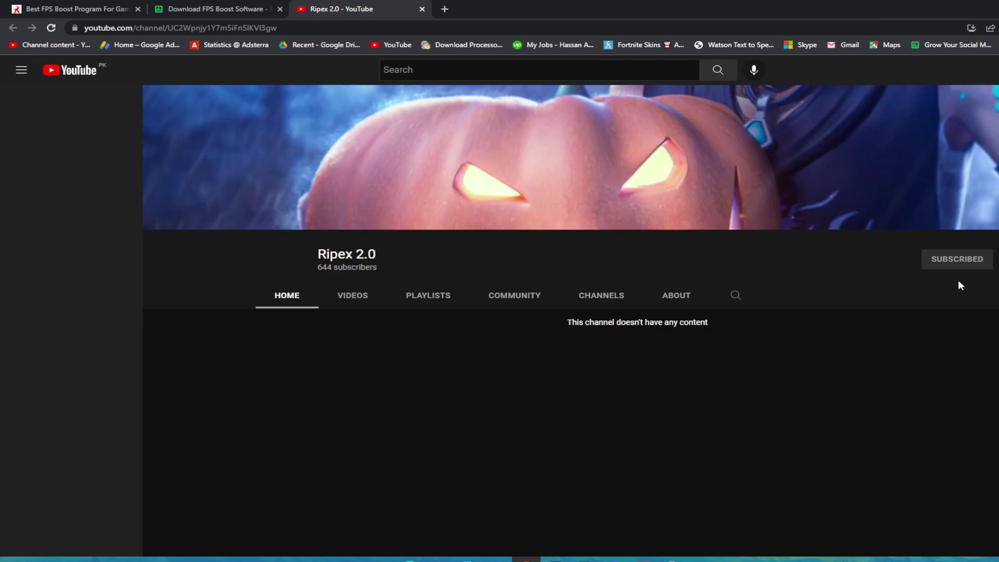
- Close the YouTube tab and unlock the Rekonise link to reach Tweak Central's Download Amber page
{"action": "left_click", "coordinate": [422, 8]}
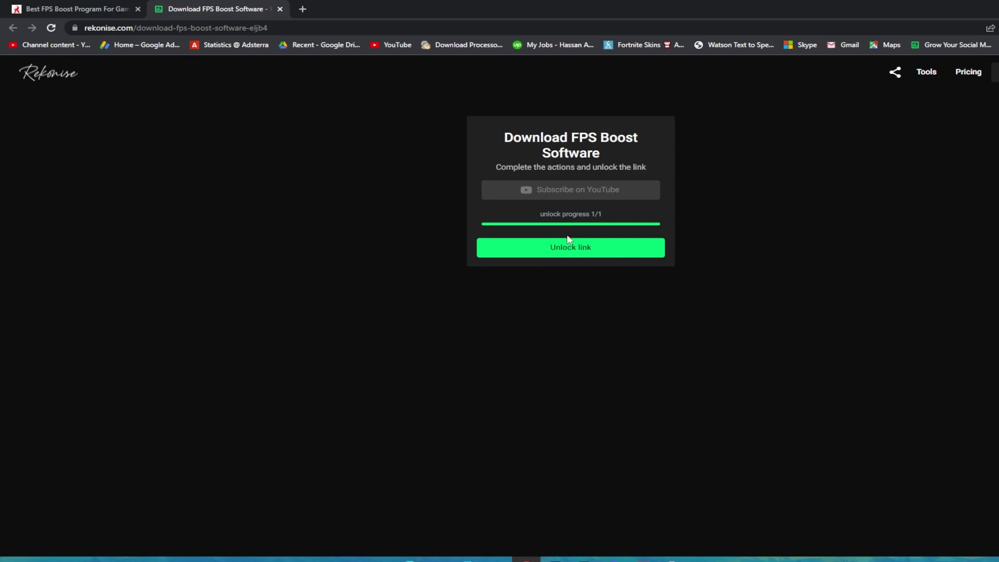
{"action": "left_click", "coordinate": [567, 248]}
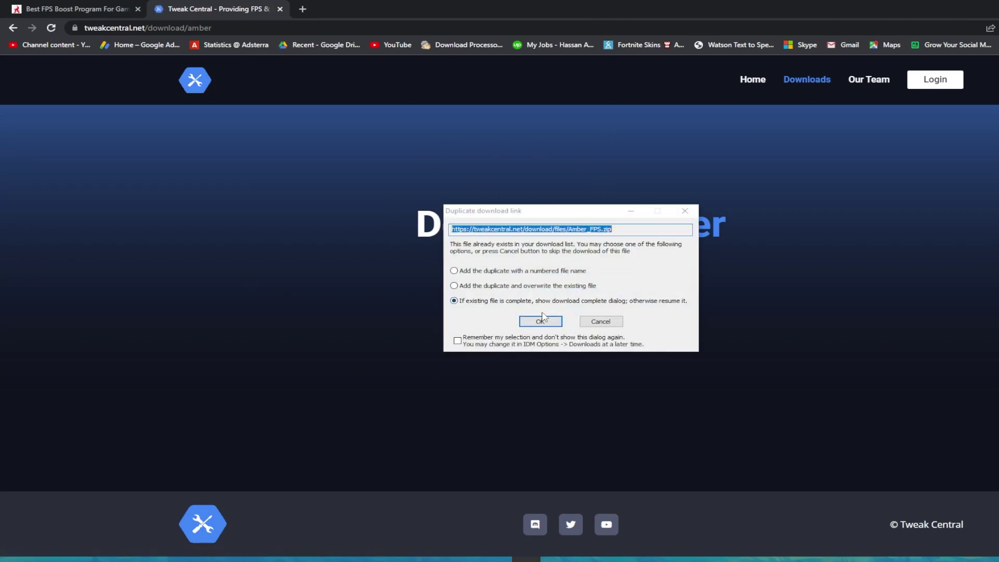
- Confirm the duplicate download and drag the finished Amber_FPS.zip onto the desktop
{"action": "left_click", "coordinate": [541, 320]}
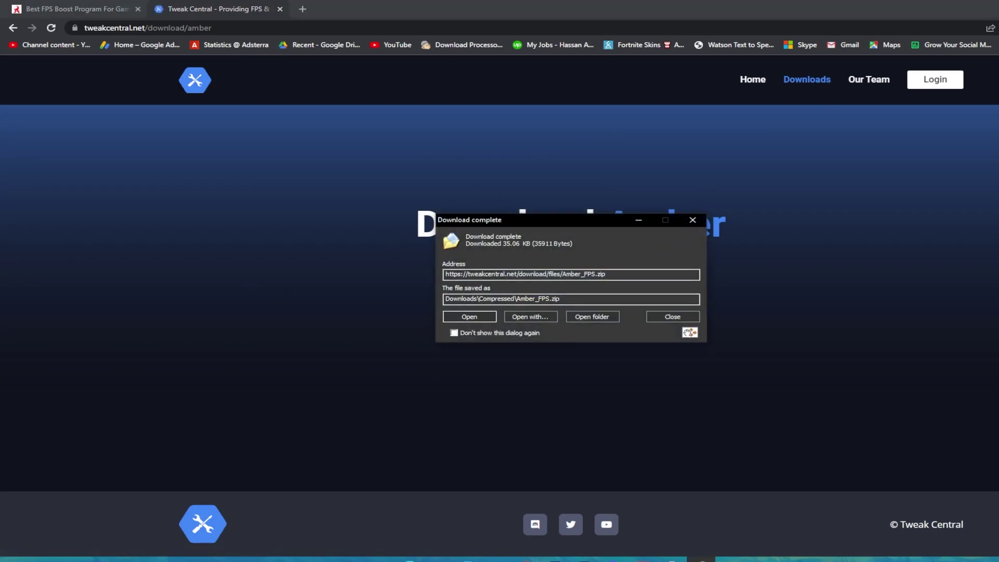
{"action": "key", "text": "super+d"}
{"action": "left_click_drag", "start_coordinate": [526, 221], "coordinate": [372, 138]}
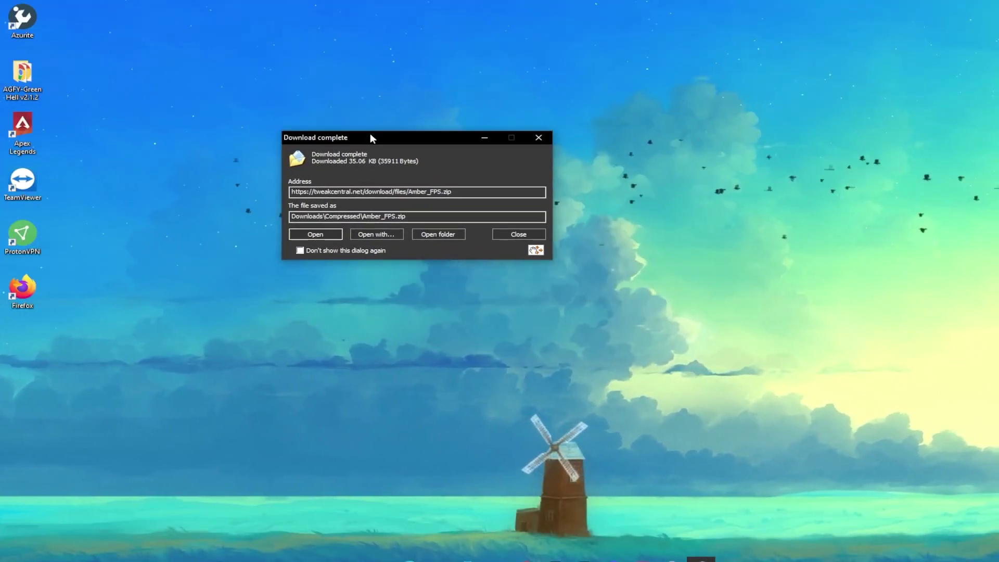
{"action": "left_click_drag", "start_coordinate": [536, 250], "coordinate": [792, 242]}
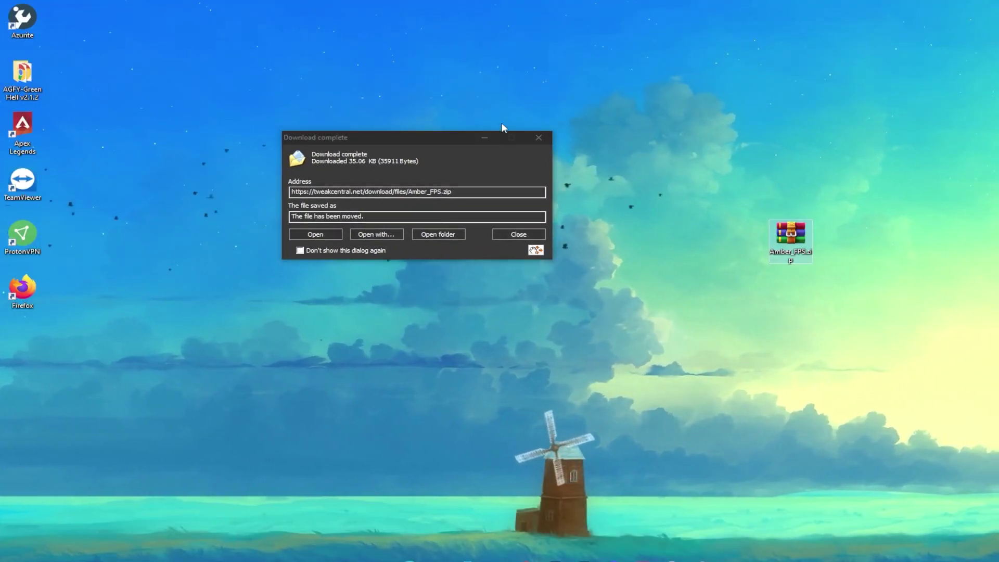
- Extract amberfps.exe from Amber_FPS.zip to the desktop with WinRAR and launch it
{"action": "left_click", "coordinate": [539, 137]}
{"action": "double_click", "coordinate": [791, 240]}
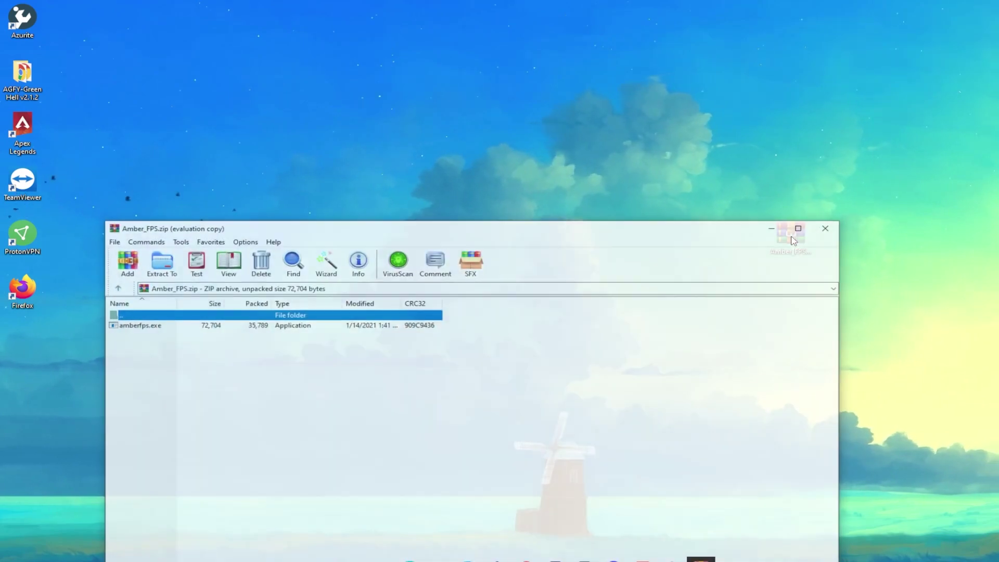
{"action": "left_click_drag", "start_coordinate": [122, 328], "coordinate": [479, 139]}
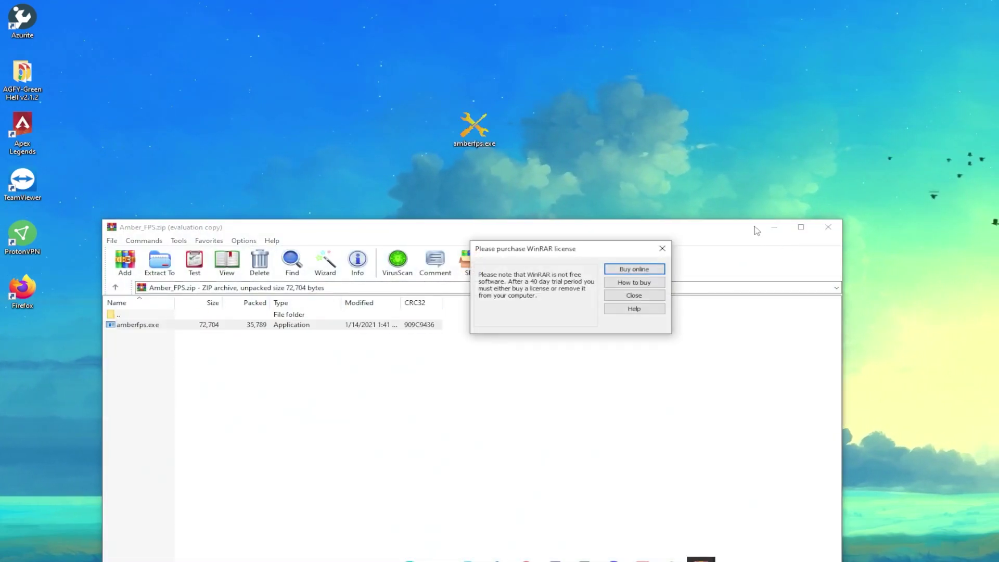
{"action": "left_click", "coordinate": [634, 295]}
{"action": "left_click", "coordinate": [828, 227]}
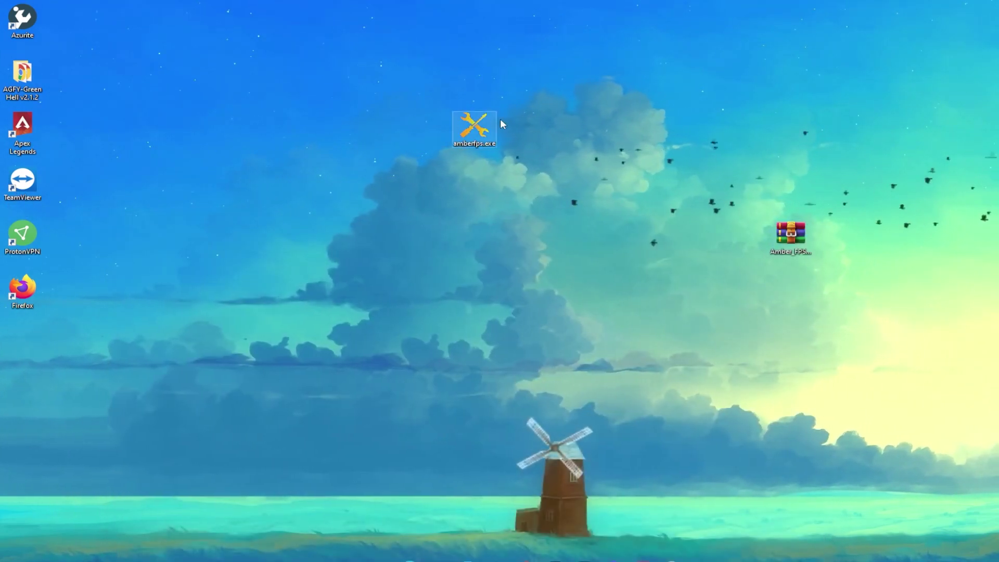
{"action": "double_click", "coordinate": [468, 134]}
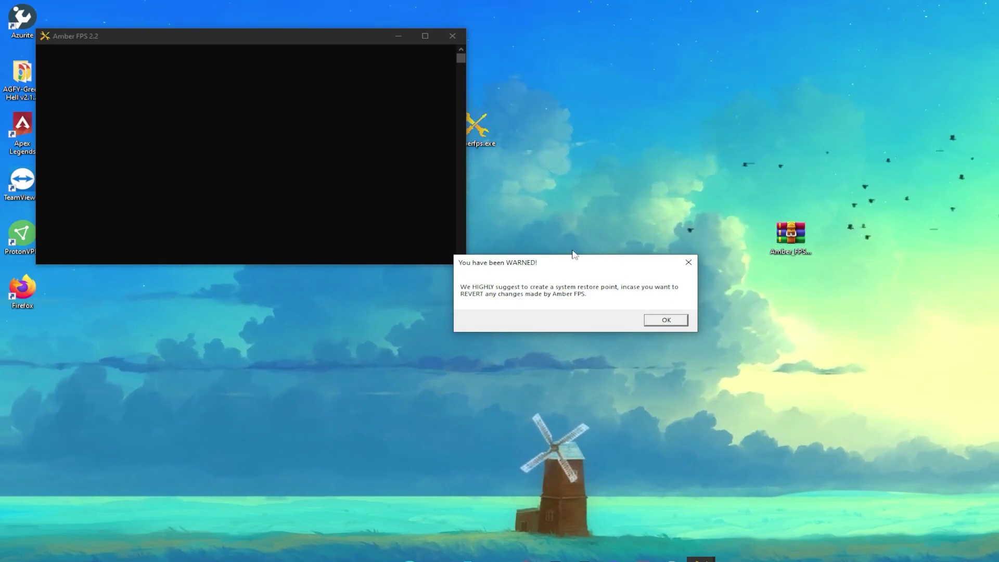
- Keep system protection turned on for Local Disk (C:) in System Properties
{"action": "left_click", "coordinate": [667, 320]}
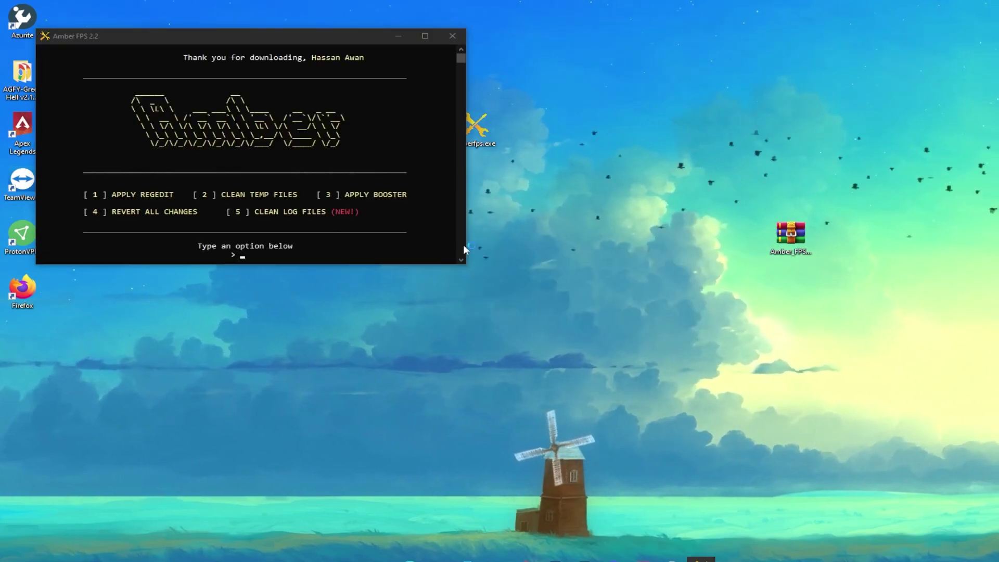
{"action": "left_click_drag", "start_coordinate": [171, 74], "coordinate": [517, 123]}
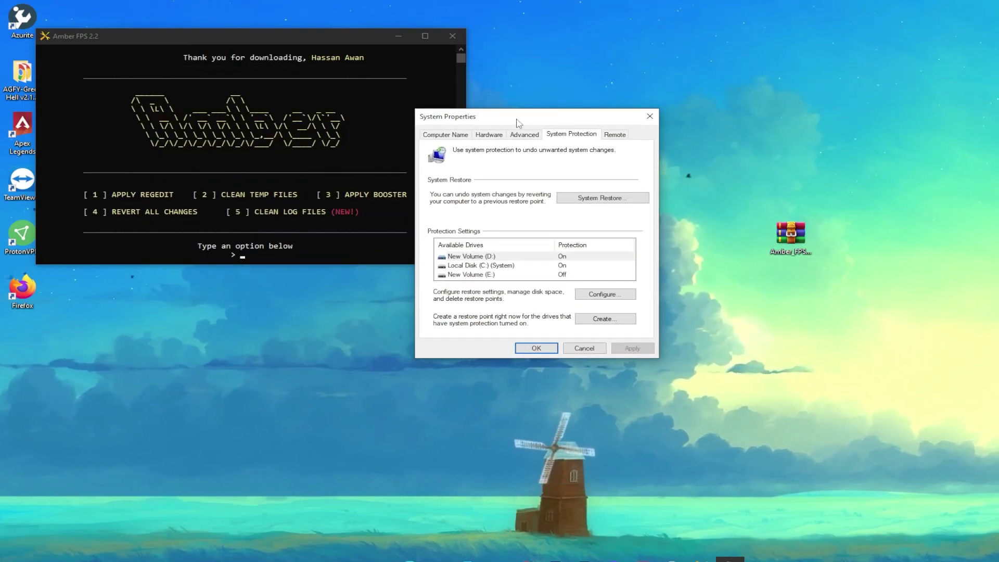
{"action": "left_click", "coordinate": [508, 266]}
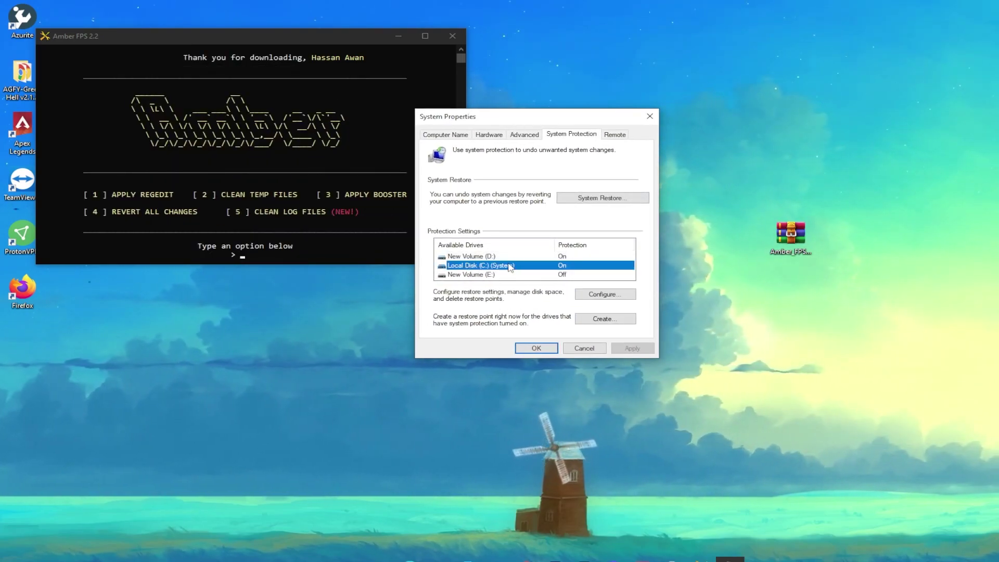
{"action": "left_click", "coordinate": [602, 295]}
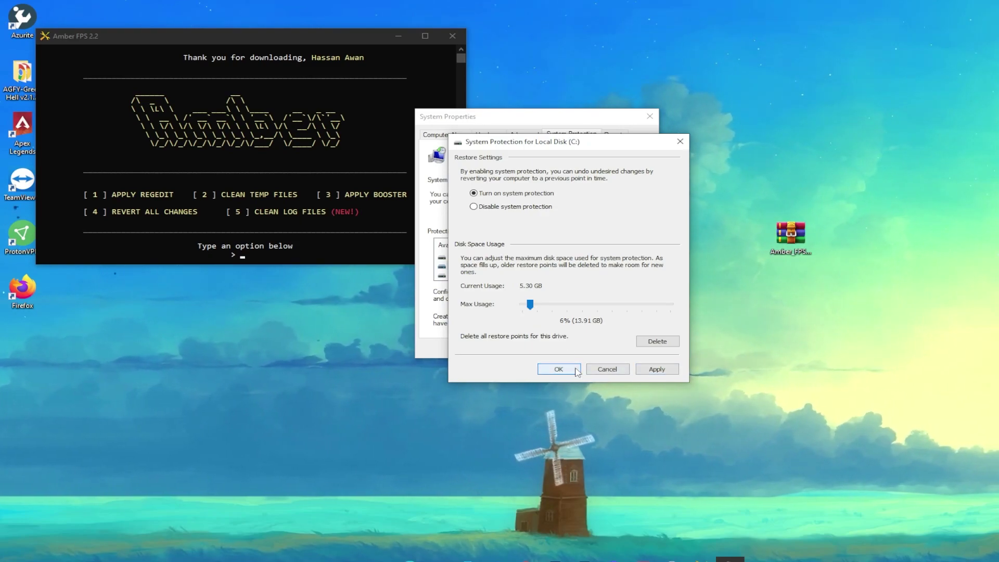
{"action": "left_click", "coordinate": [560, 369]}
- Create a restore point named 'restore 5/4' and close System Properties
{"action": "left_click", "coordinate": [605, 319]}
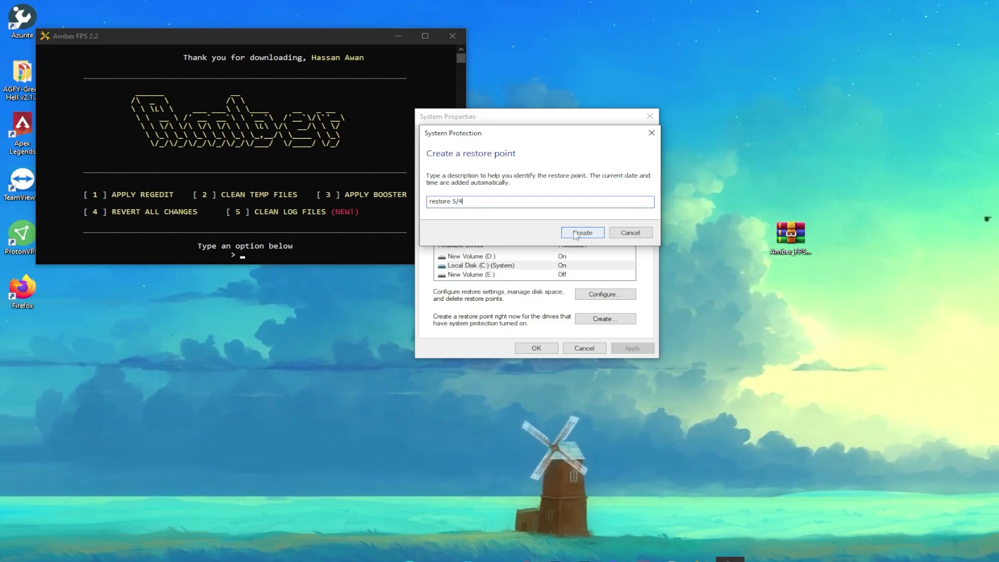
{"action": "left_click", "coordinate": [622, 238]}
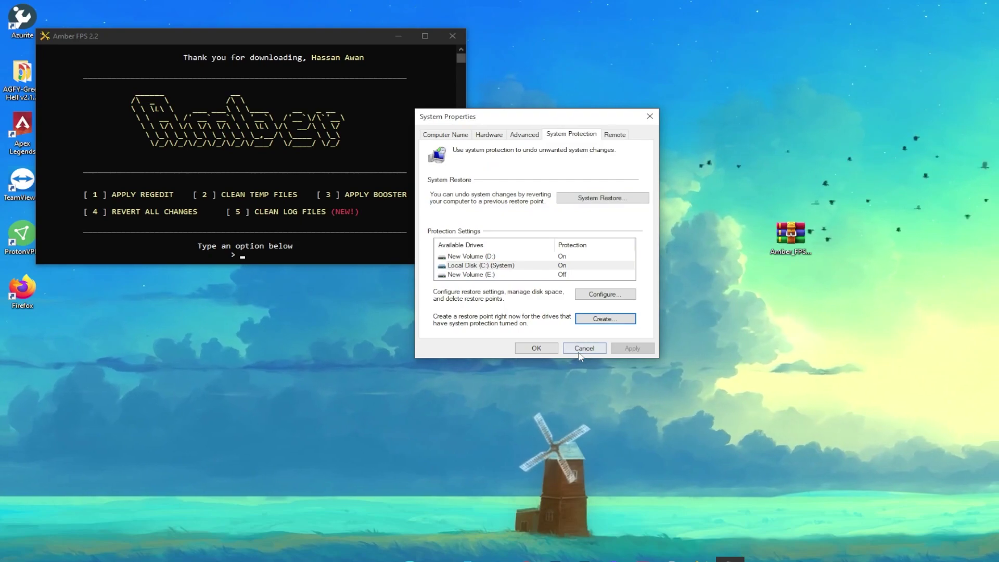
{"action": "left_click", "coordinate": [580, 354]}
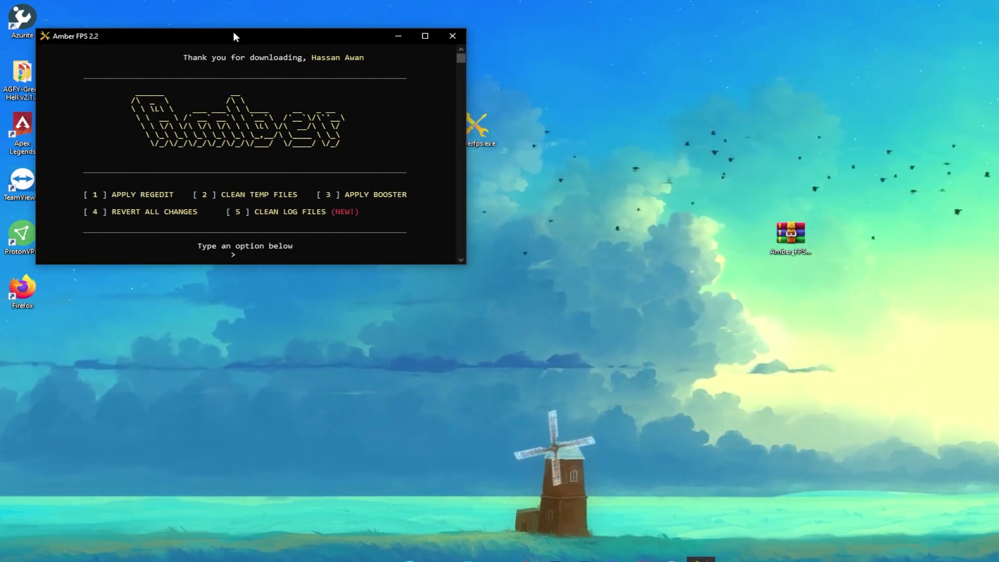
- Run option 1, APPLY REGEDIT, and acknowledge the restart-required notice
{"action": "left_click_drag", "start_coordinate": [233, 37], "coordinate": [458, 87]}
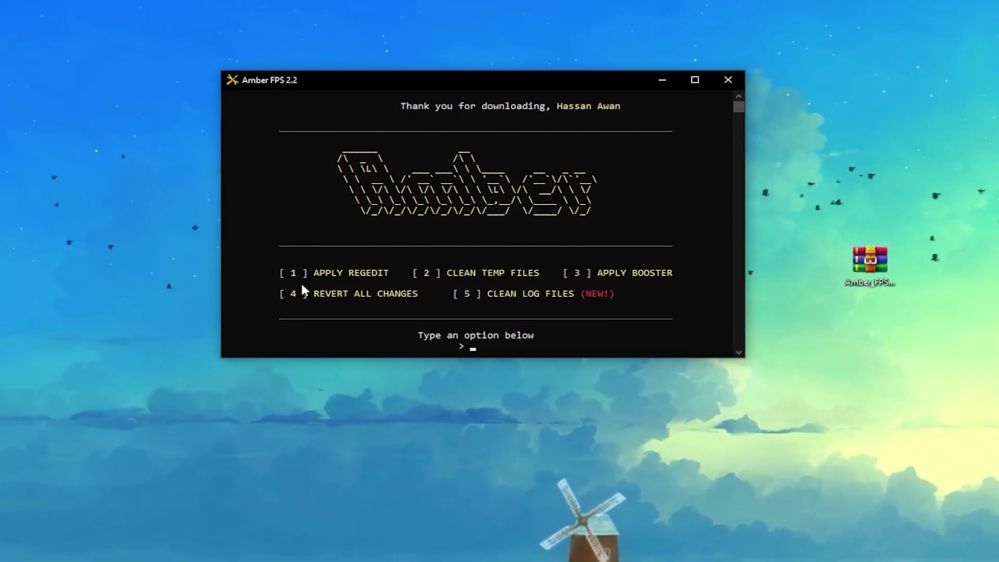
{"action": "type", "text": "1"}
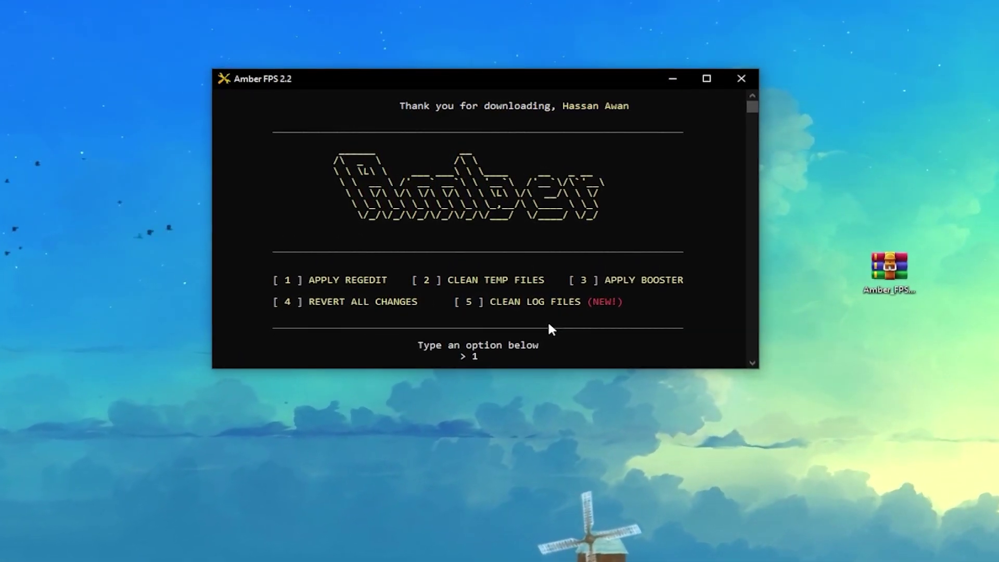
{"action": "key", "text": "Return"}
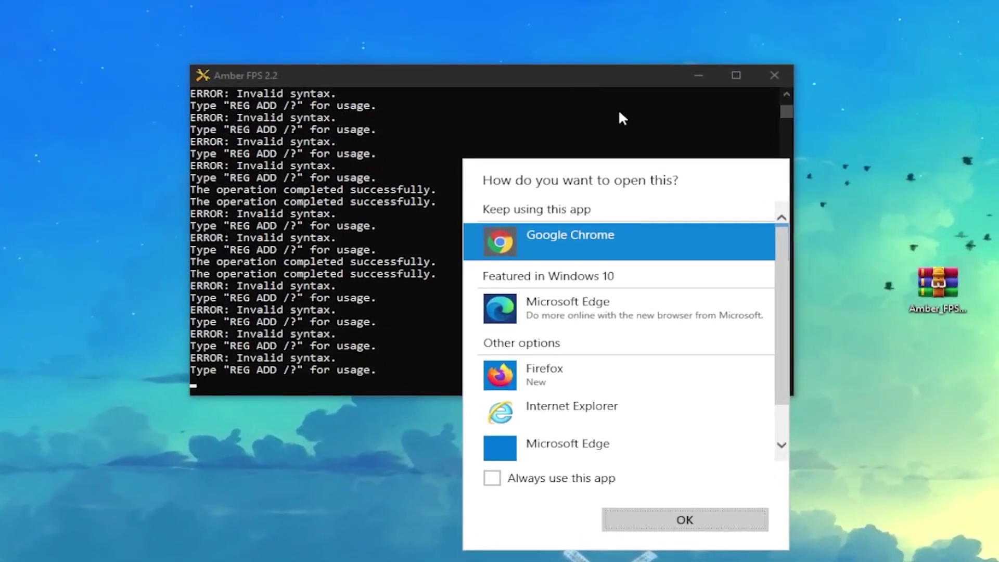
{"action": "left_click", "coordinate": [586, 77]}
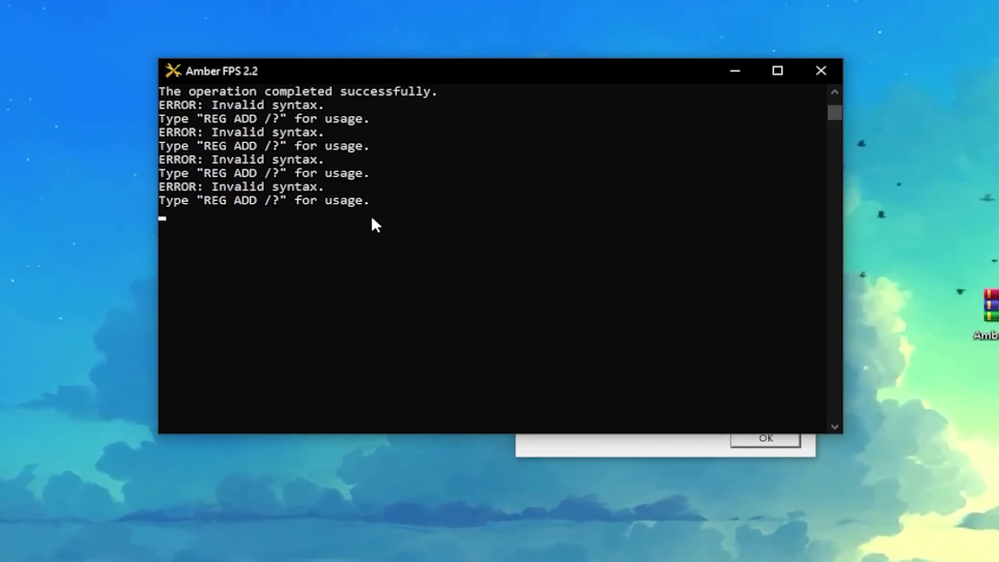
{"action": "left_click", "coordinate": [646, 452]}
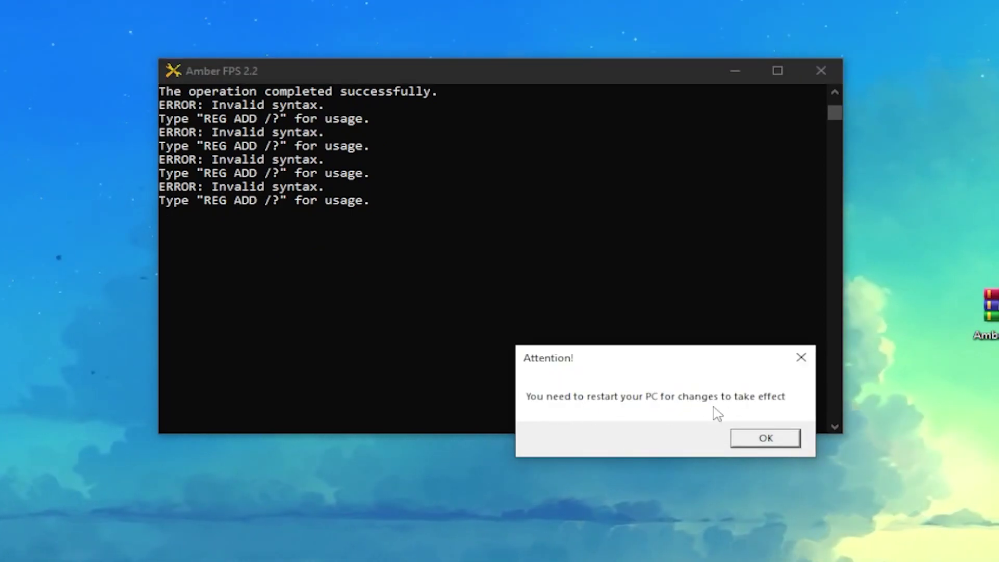
{"action": "left_click", "coordinate": [759, 443]}
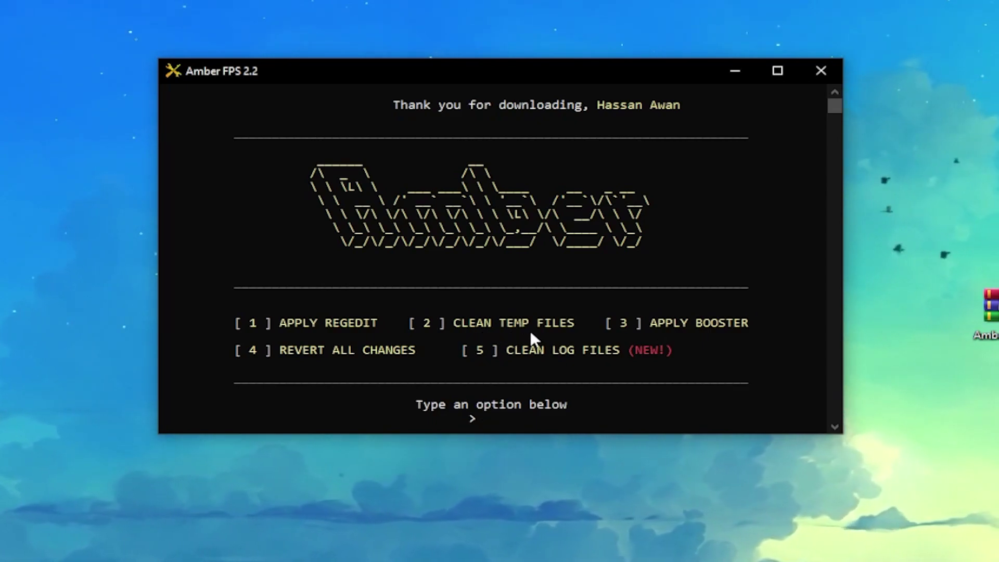
- Run options 2 (CLEAN TEMP FILES) and 3 (APPLY BOOSTER), then dismiss the restart notice
{"action": "type", "text": "2"}
{"action": "key", "text": "Return"}
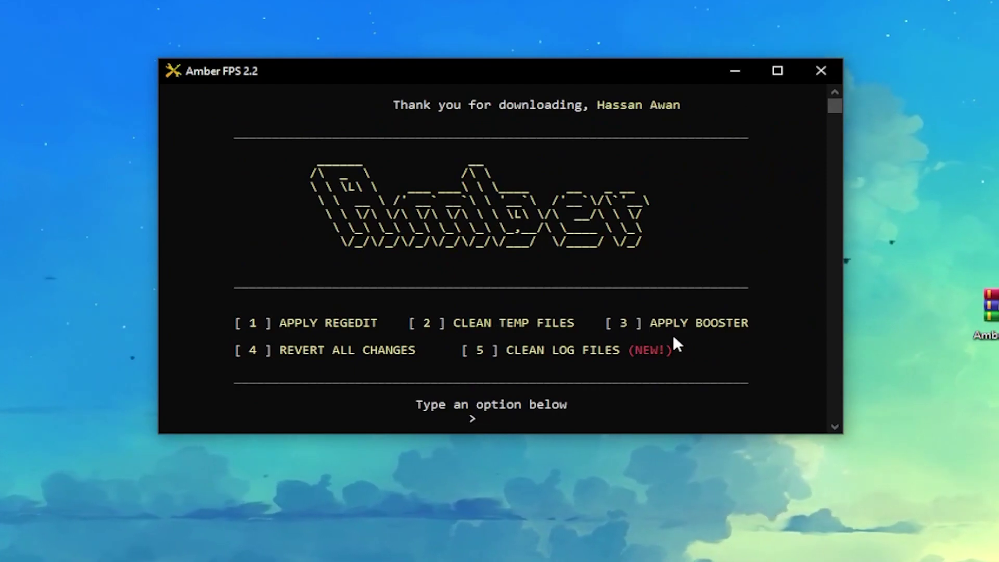
{"action": "type", "text": "3"}
{"action": "key", "text": "Return"}
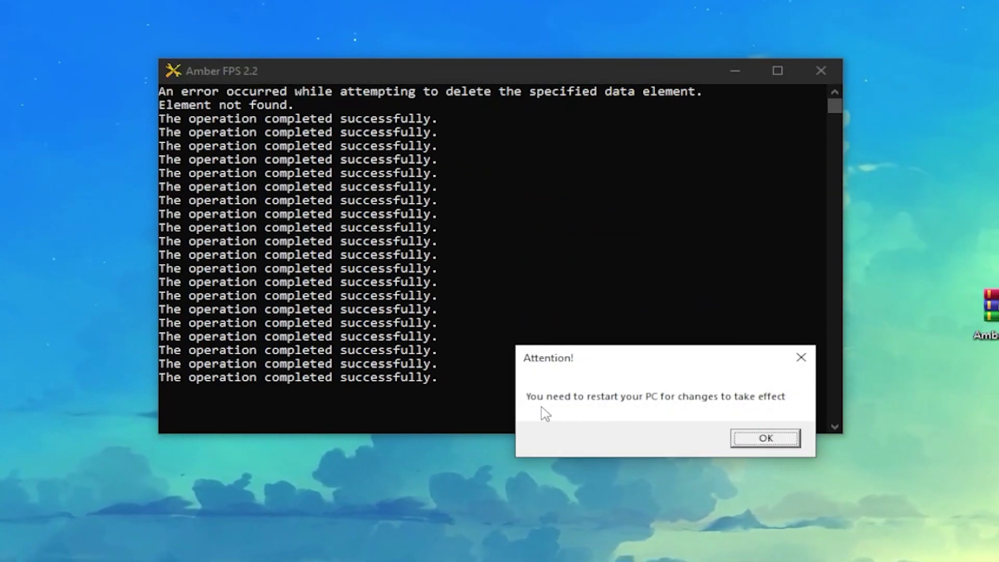
{"action": "left_click_drag", "start_coordinate": [574, 365], "coordinate": [463, 427]}
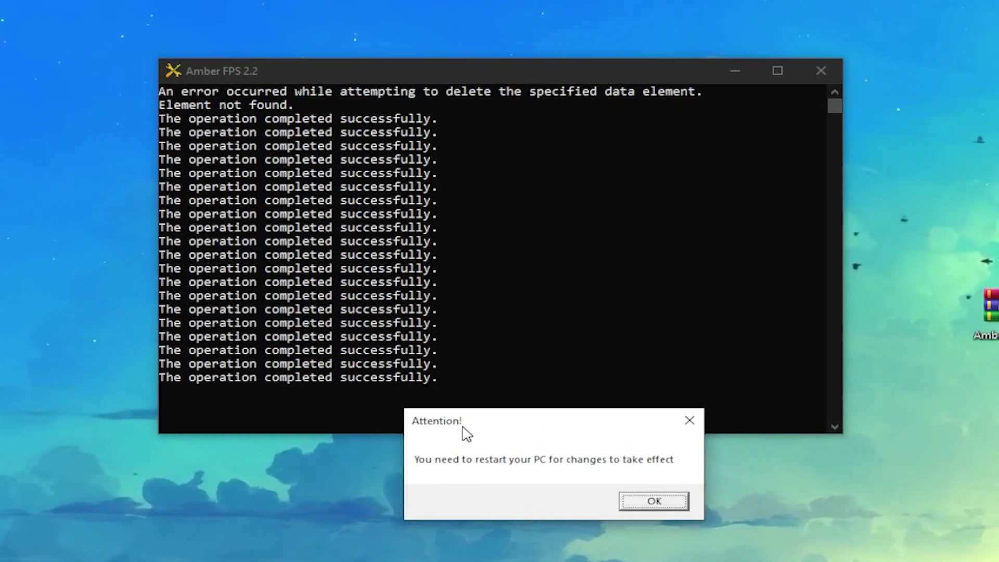
{"action": "left_click", "coordinate": [657, 502]}
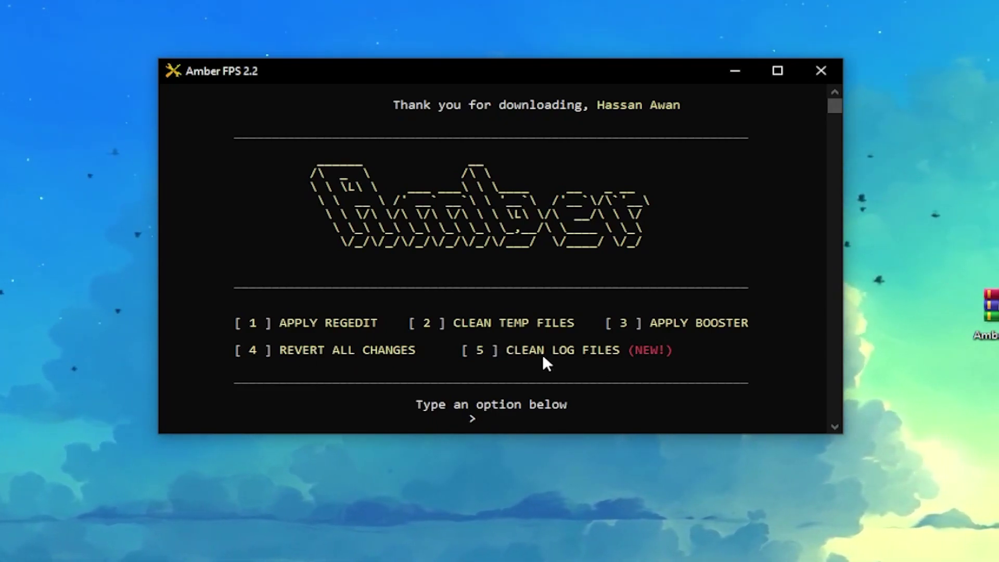
- Run option 5, CLEAN LOG FILES, accept the long-wait notice, and close Amber FPS
{"action": "type", "text": "5"}
{"action": "key", "text": "Return"}
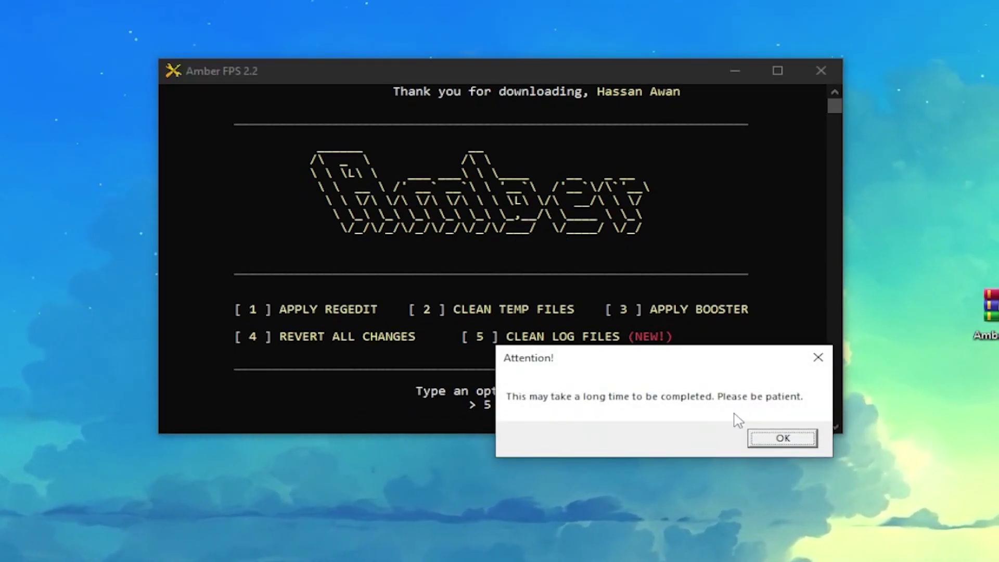
{"action": "left_click", "coordinate": [797, 442]}
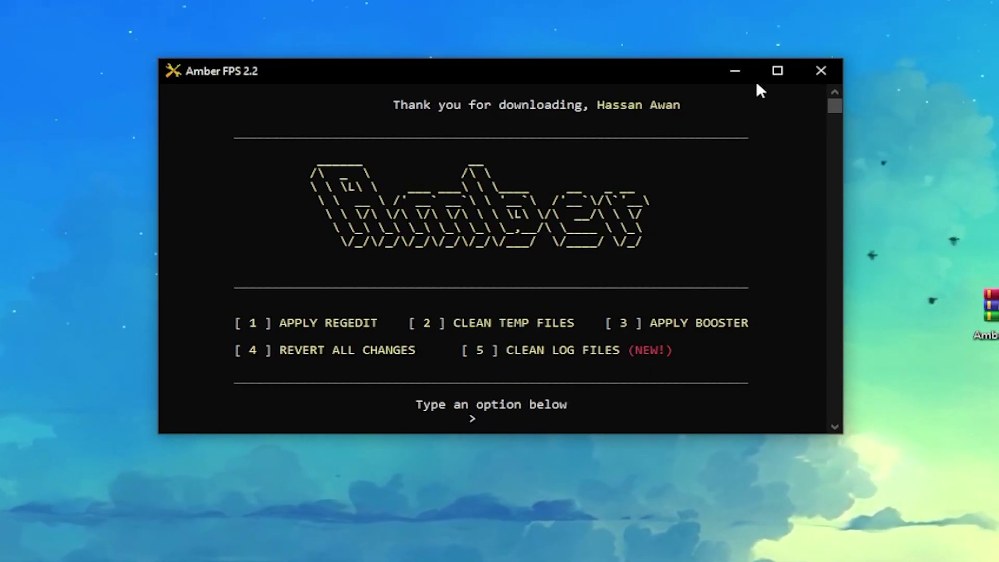
{"action": "left_click", "coordinate": [820, 71]}
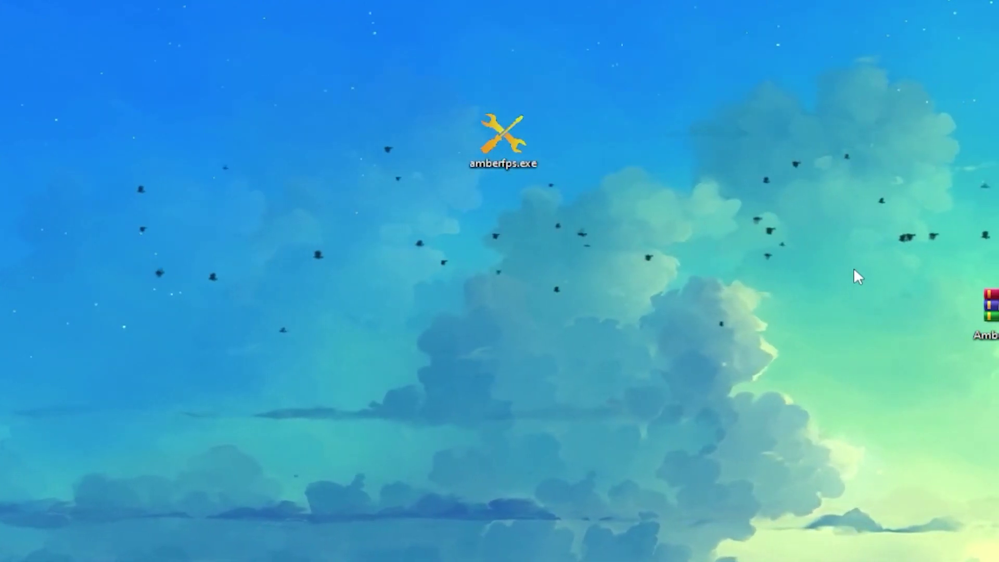